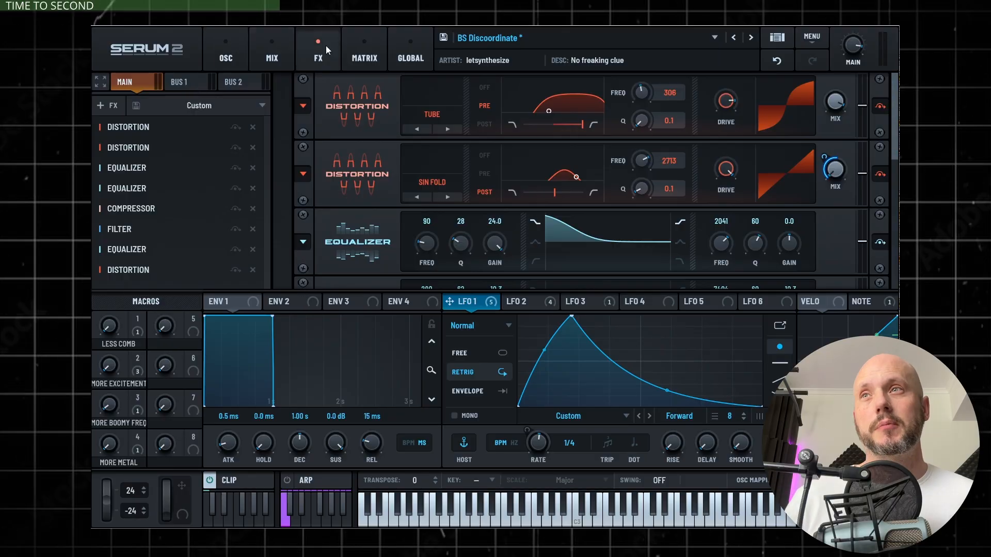
Add a Compressor to the end of the main effects chain, set it to Multiband and raise its gain to 6.2 dB
{"action": "left_click", "coordinate": [102, 106]}
{"action": "left_click", "coordinate": [124, 146]}
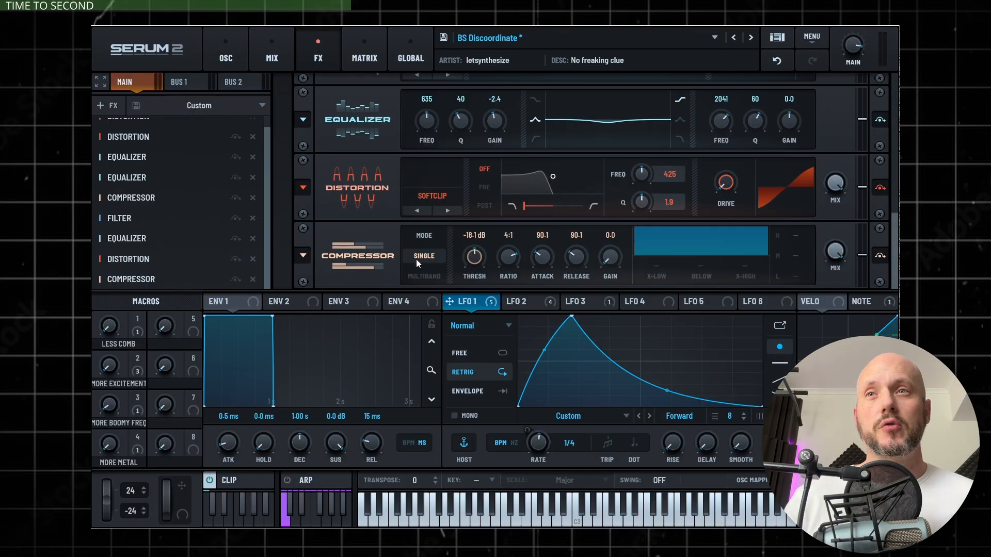
{"action": "left_click", "coordinate": [423, 277]}
{"action": "left_click_drag", "start_coordinate": [608, 257], "coordinate": [610, 253]}
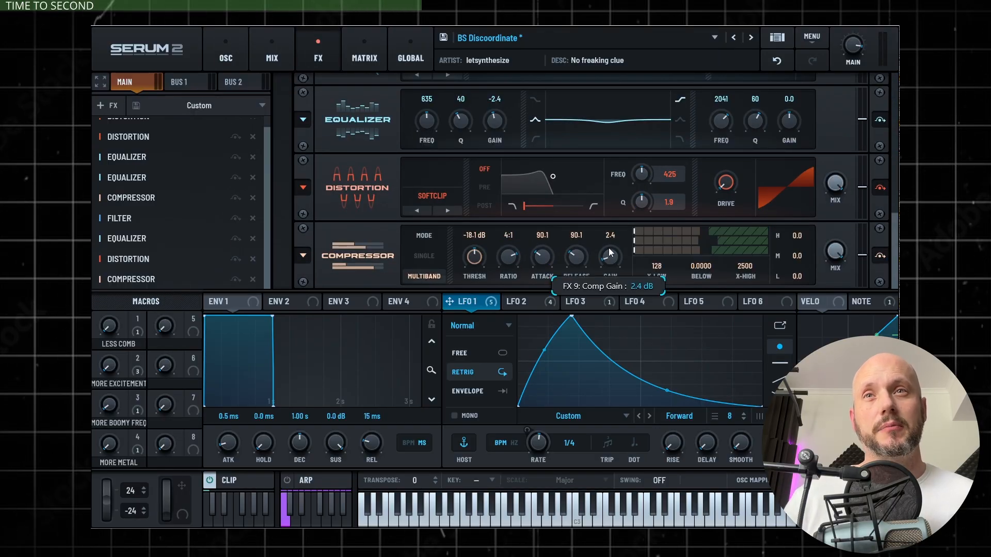
{"action": "left_click_drag", "start_coordinate": [611, 245], "coordinate": [611, 243]}
{"action": "left_click", "coordinate": [207, 520]}
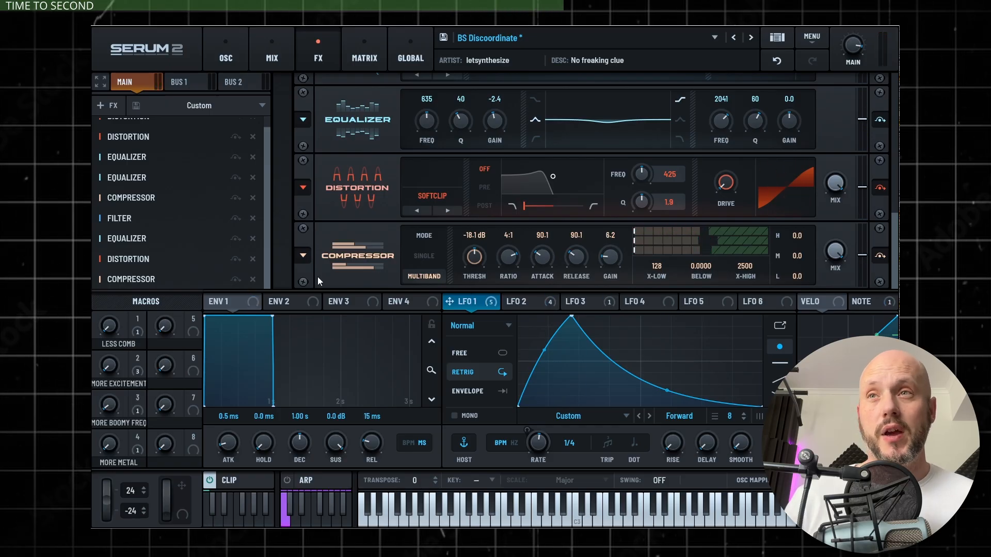
Save the multiband Compressor settings as the default preset and add another Compressor to the main effects chain
{"action": "left_click", "coordinate": [302, 255]}
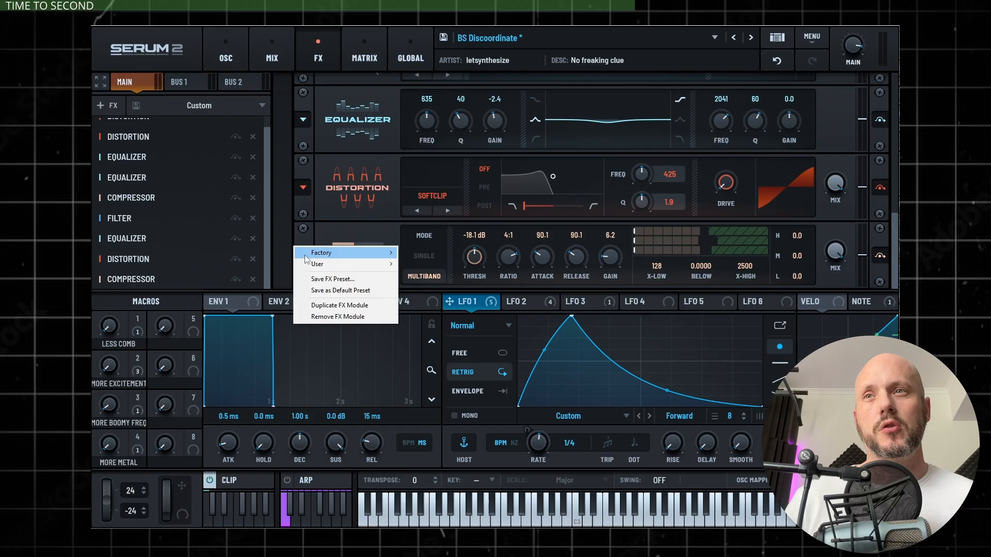
{"action": "left_click", "coordinate": [340, 291]}
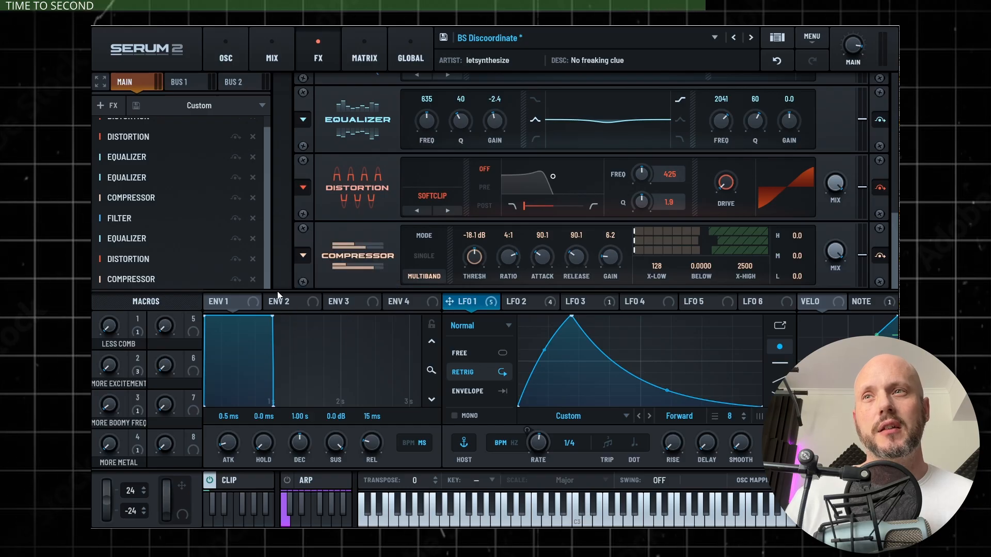
{"action": "left_click", "coordinate": [106, 105]}
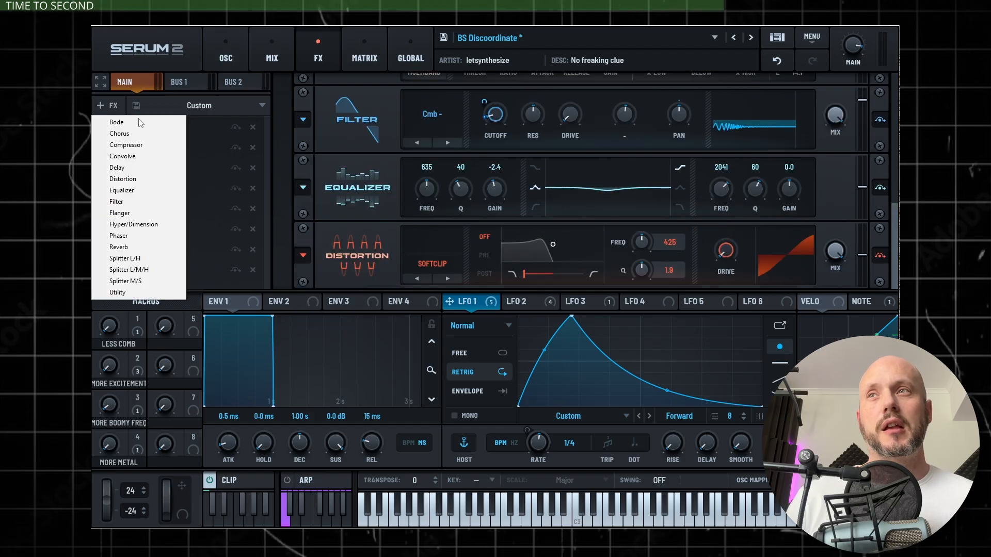
{"action": "left_click", "coordinate": [129, 145]}
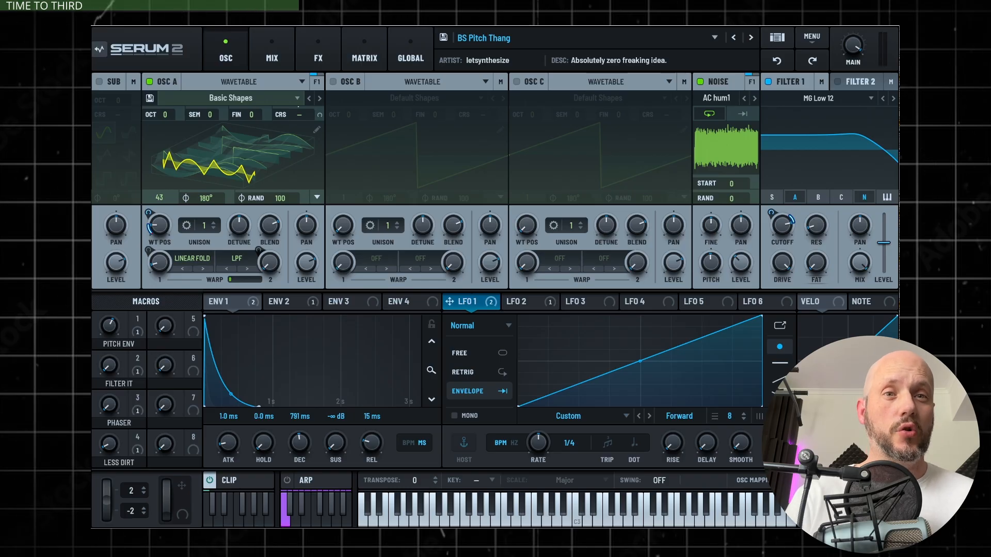
Resample the BS Pitch Thang patch into oscillator B as a spectral source, turn off oscillator A and adjust Filter 1's cutoff
{"action": "left_click_drag", "start_coordinate": [93, 155], "coordinate": [437, 277]}
{"action": "left_click", "coordinate": [149, 82]}
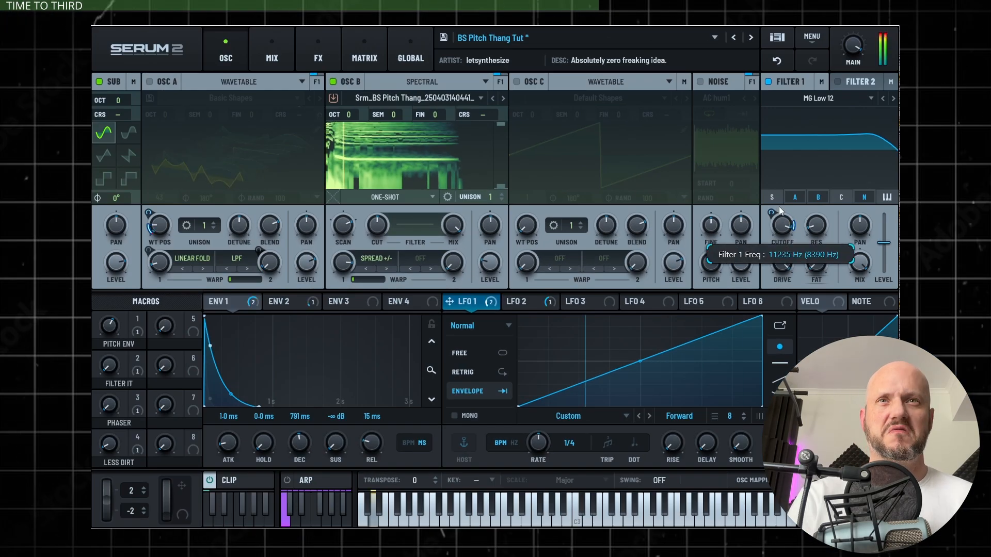
{"action": "left_click_drag", "start_coordinate": [779, 206], "coordinate": [782, 211]}
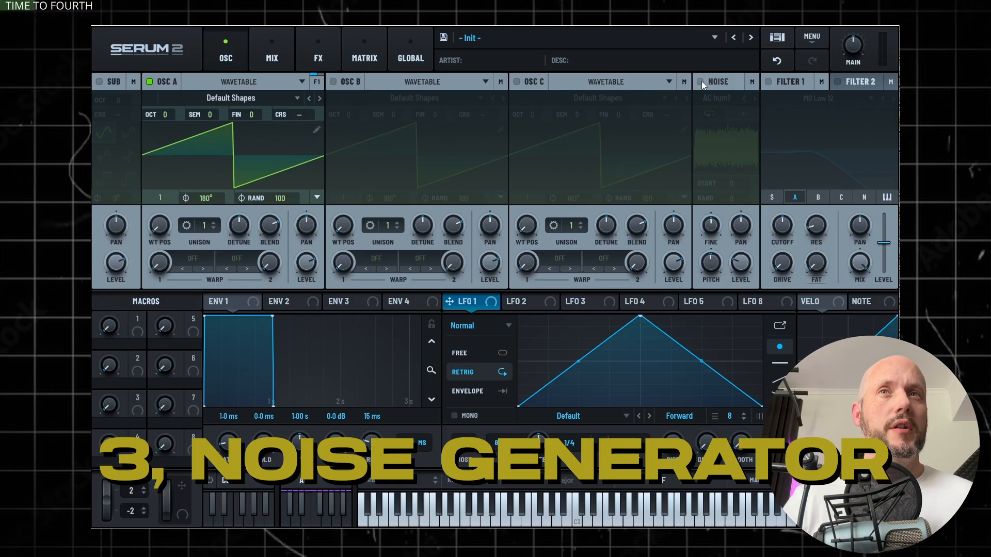
Enable the noise oscillator, choose White from the color noises and step through Brown to Geiger
{"action": "left_click", "coordinate": [701, 82]}
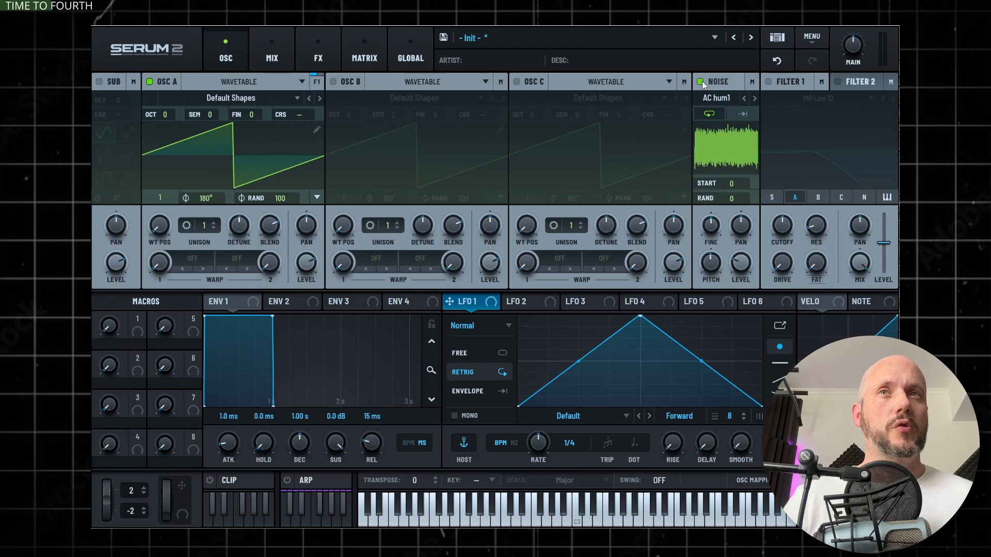
{"action": "left_click", "coordinate": [708, 97]}
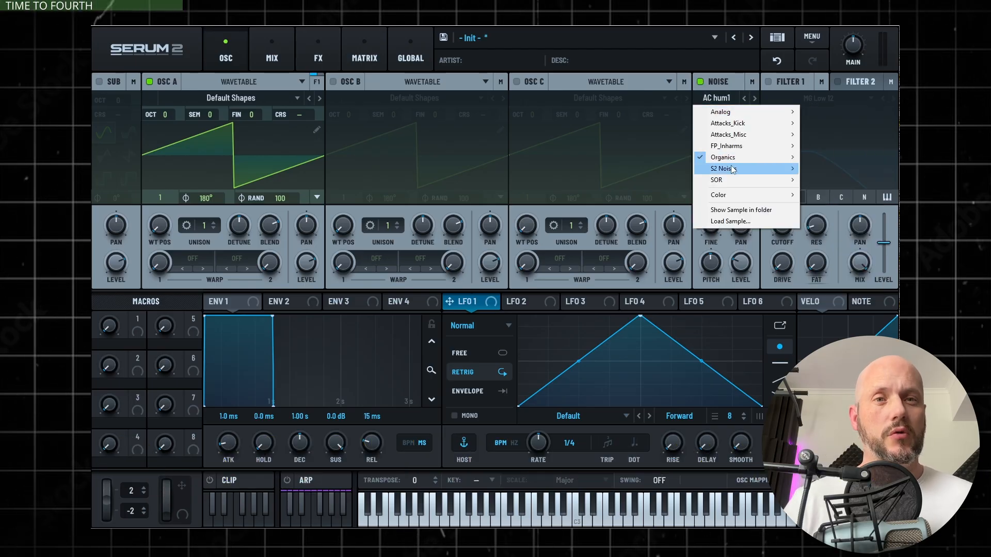
{"action": "mouse_move", "coordinate": [737, 149]}
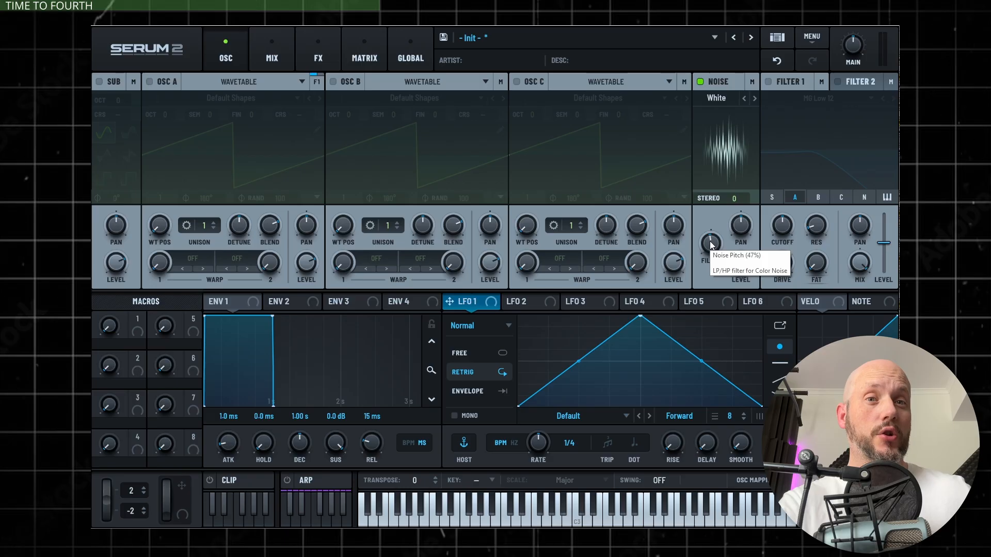
{"action": "left_click", "coordinate": [755, 98]}
{"action": "left_click", "coordinate": [754, 98]}
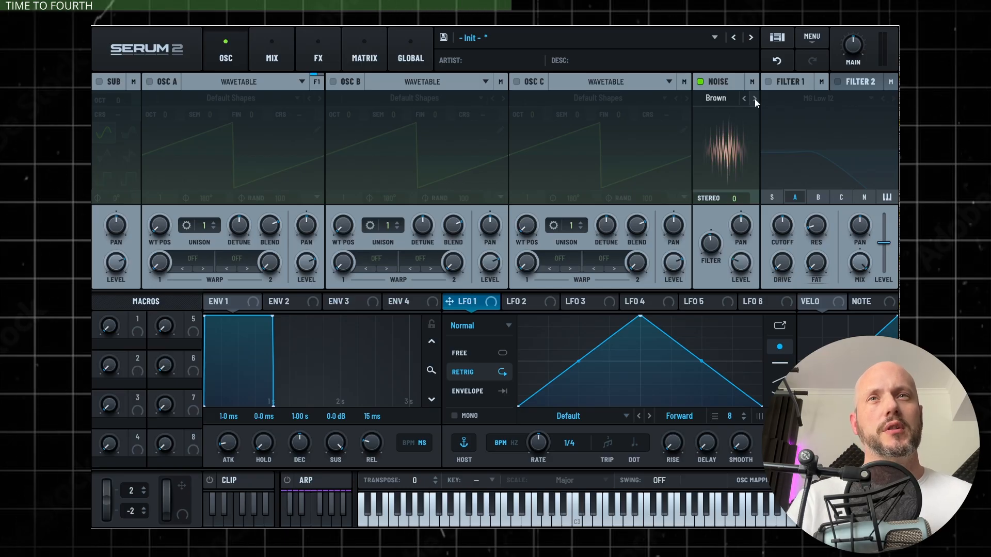
{"action": "left_click", "coordinate": [754, 98]}
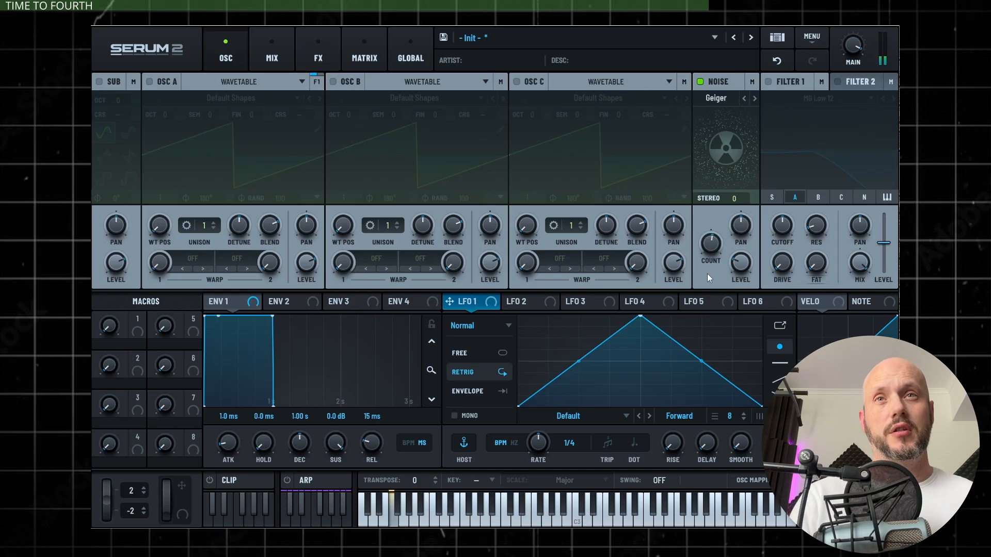
Adjust the Geiger noise's count and raise its stereo amount
{"action": "mouse_move", "coordinate": [708, 251]}
{"action": "left_mouse_down"}
{"action": "mouse_move", "coordinate": [704, 314]}
{"action": "mouse_move", "coordinate": [717, 244]}
{"action": "left_mouse_up"}
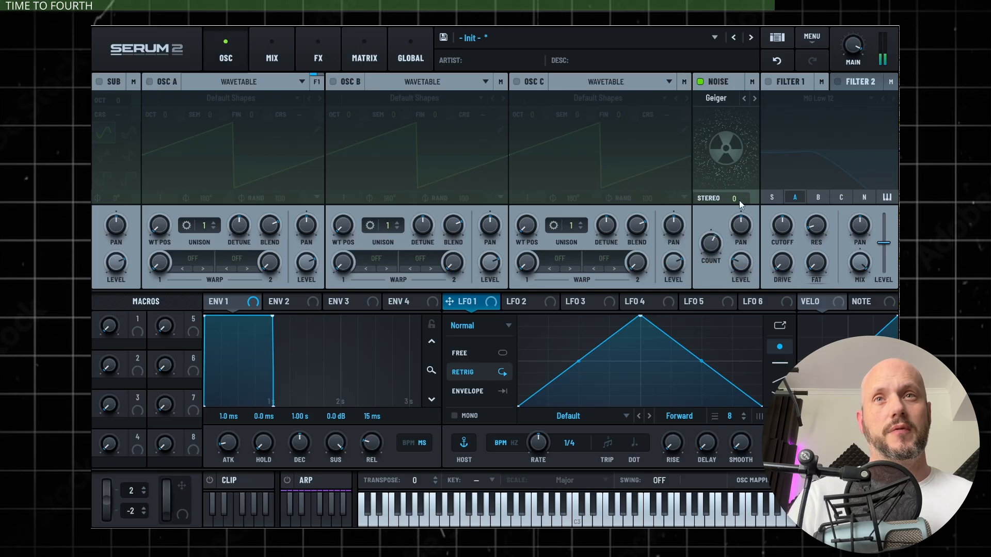
{"action": "left_click_drag", "start_coordinate": [739, 200], "coordinate": [753, 113]}
{"action": "left_click_drag", "start_coordinate": [739, 200], "coordinate": [746, 93]}
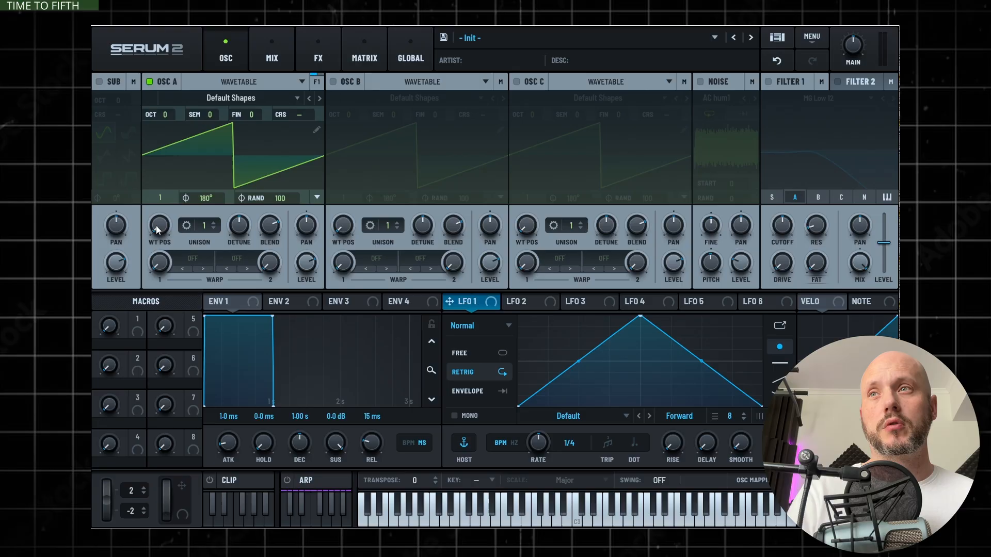
Toggle Smooth Interpolation for oscillator A's wavetable position and back, sweeping the position in between
{"action": "right_click", "coordinate": [156, 228]}
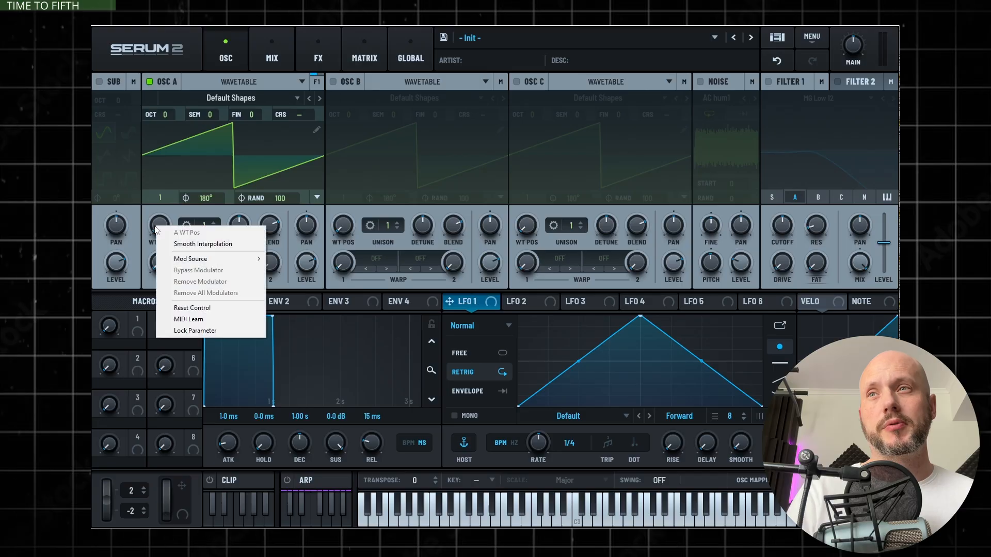
{"action": "left_click", "coordinate": [199, 244]}
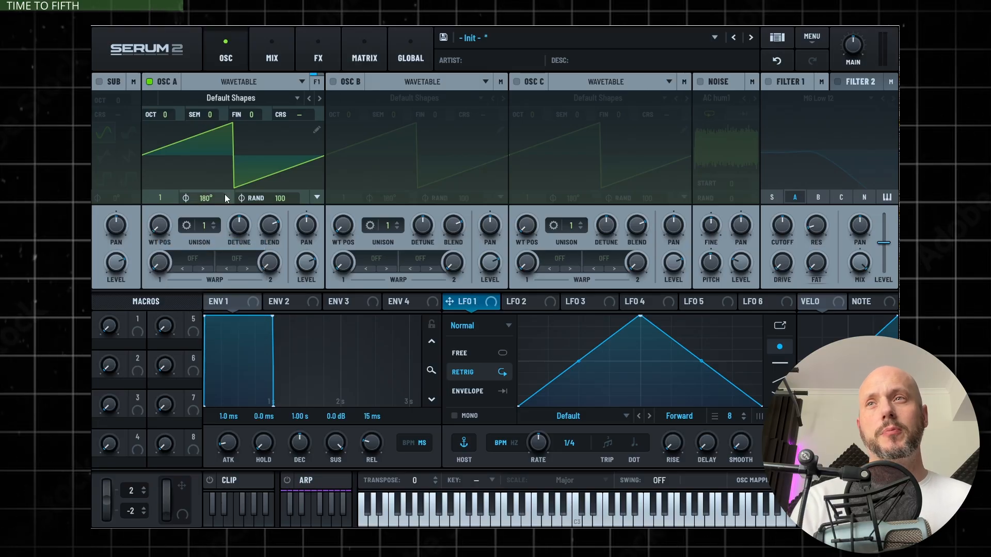
{"action": "left_click_drag", "start_coordinate": [156, 228], "coordinate": [168, 277]}
{"action": "right_click", "coordinate": [151, 225]}
{"action": "left_click", "coordinate": [156, 246]}
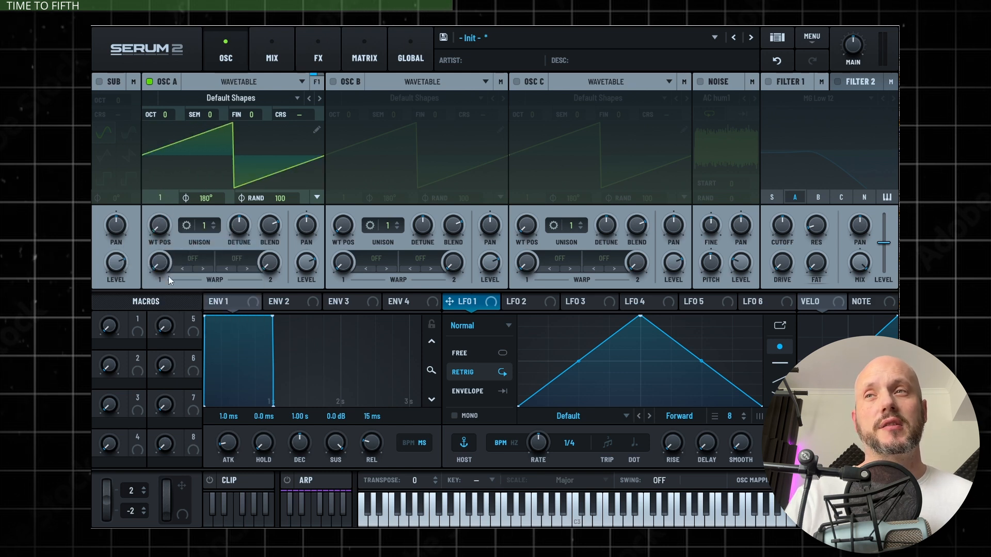
Open oscillator A's Default Shapes in the wavetable editor, view the Morph options and close the editor
{"action": "mouse_move", "coordinate": [230, 148]}
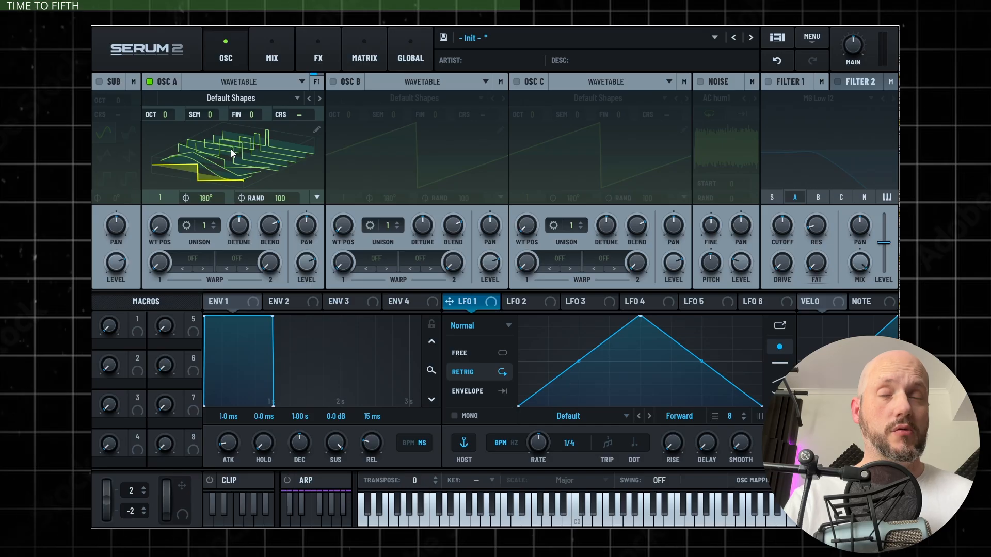
{"action": "double_click", "coordinate": [230, 148]}
{"action": "left_click", "coordinate": [879, 294]}
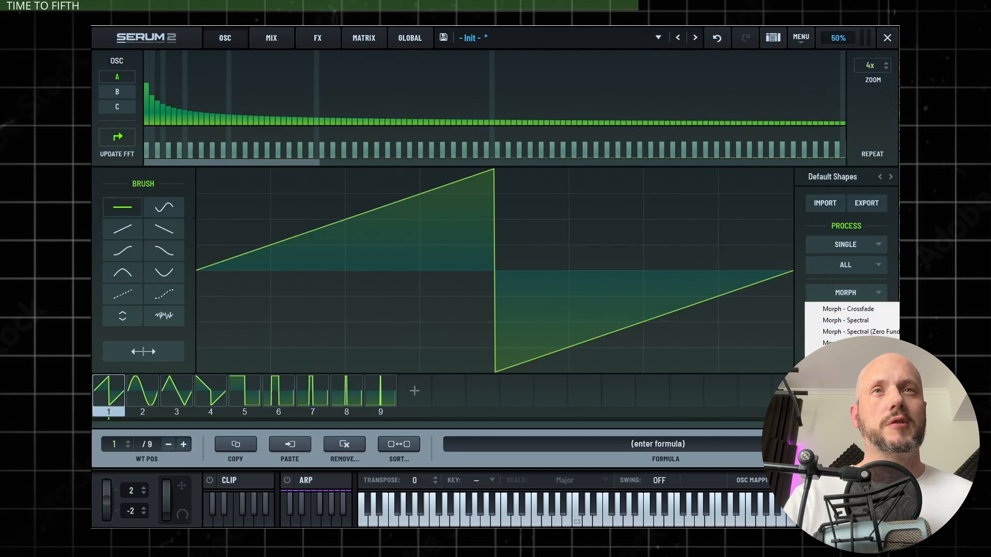
{"action": "left_click", "coordinate": [887, 38]}
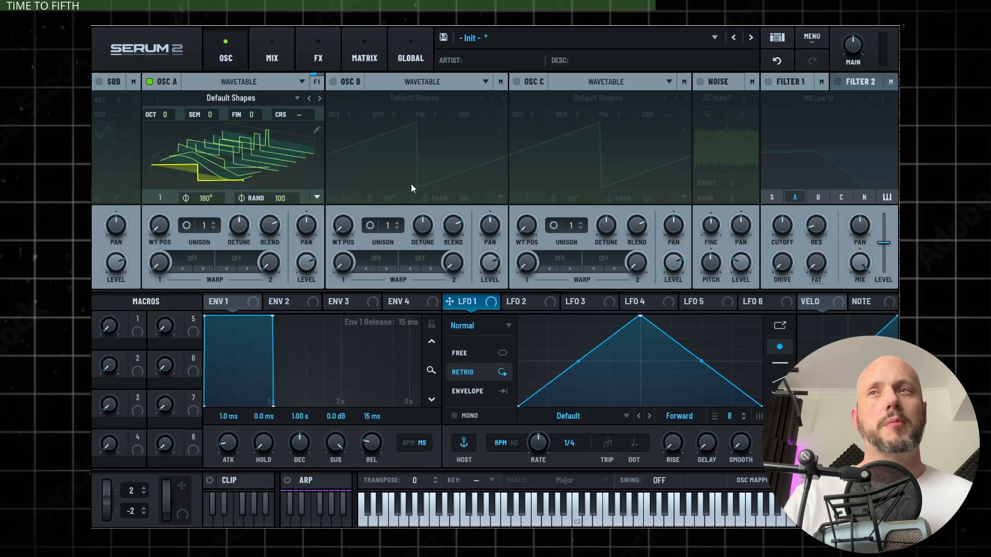
Switch Smooth Interpolation once more for oscillator A's wavetable position and sweep through the Default Shapes frames
{"action": "right_click", "coordinate": [158, 227]}
{"action": "left_click", "coordinate": [182, 243]}
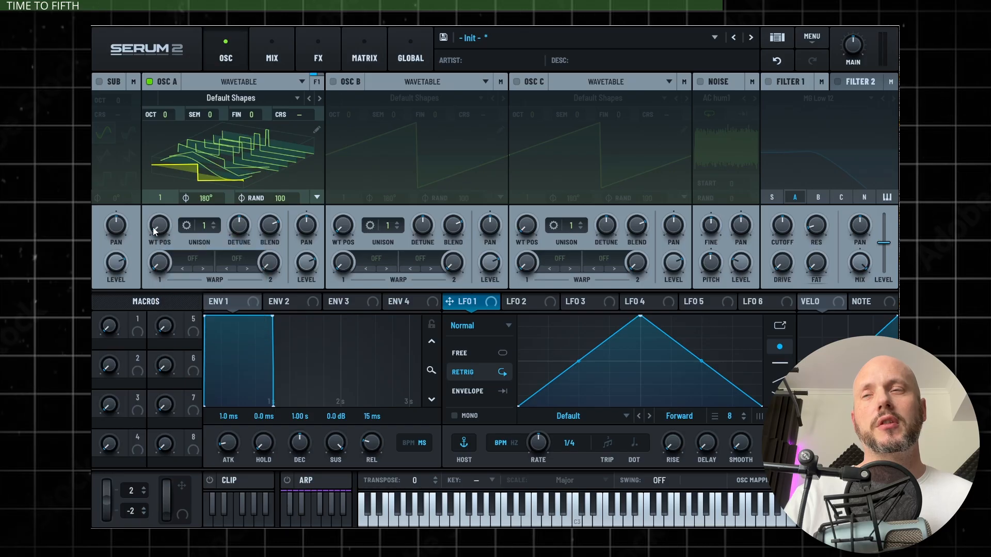
{"action": "left_click_drag", "start_coordinate": [154, 226], "coordinate": [173, 308]}
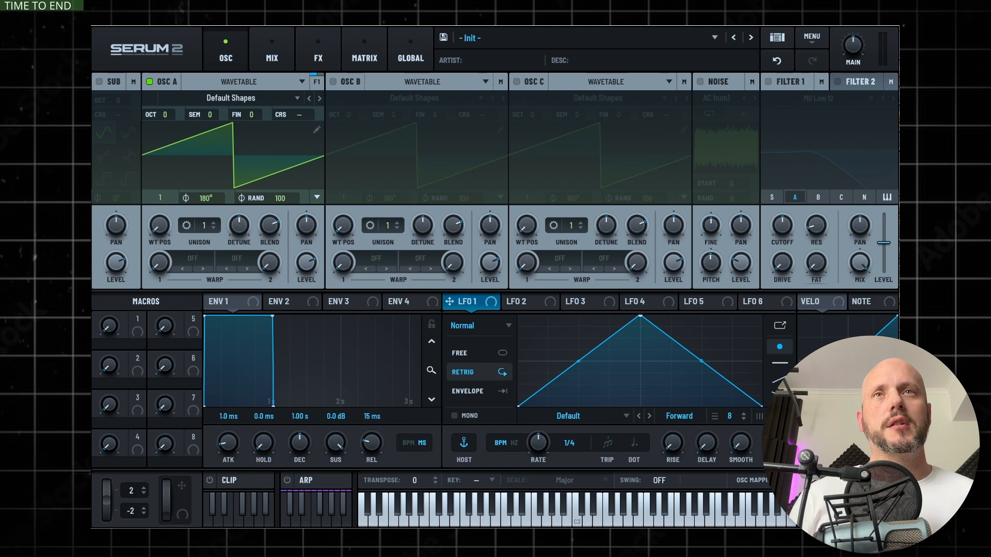
Enable the noise oscillator with AC hum1 and set oscillator A's wavetable position to 2, the sine shape
{"action": "left_click", "coordinate": [699, 82]}
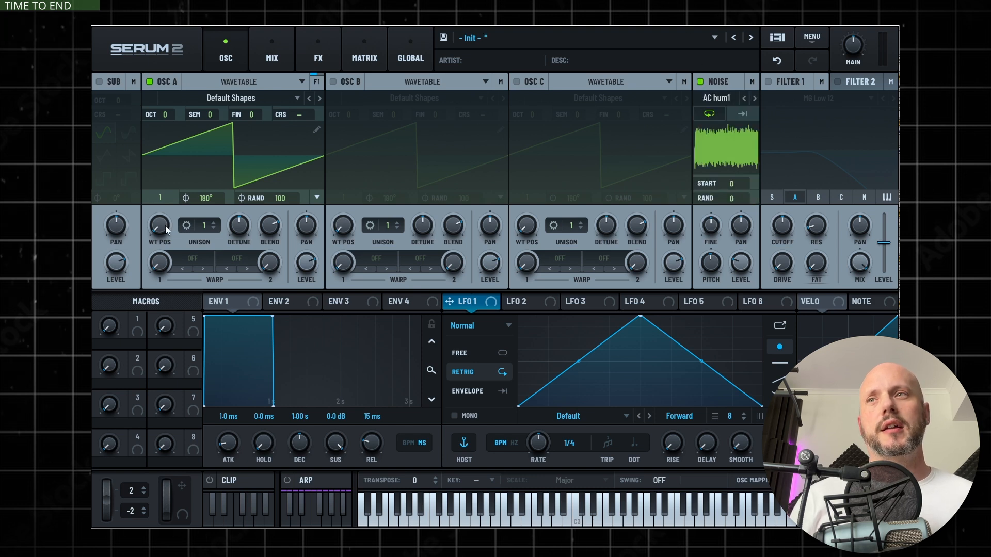
{"action": "left_click_drag", "start_coordinate": [166, 225], "coordinate": [163, 201]}
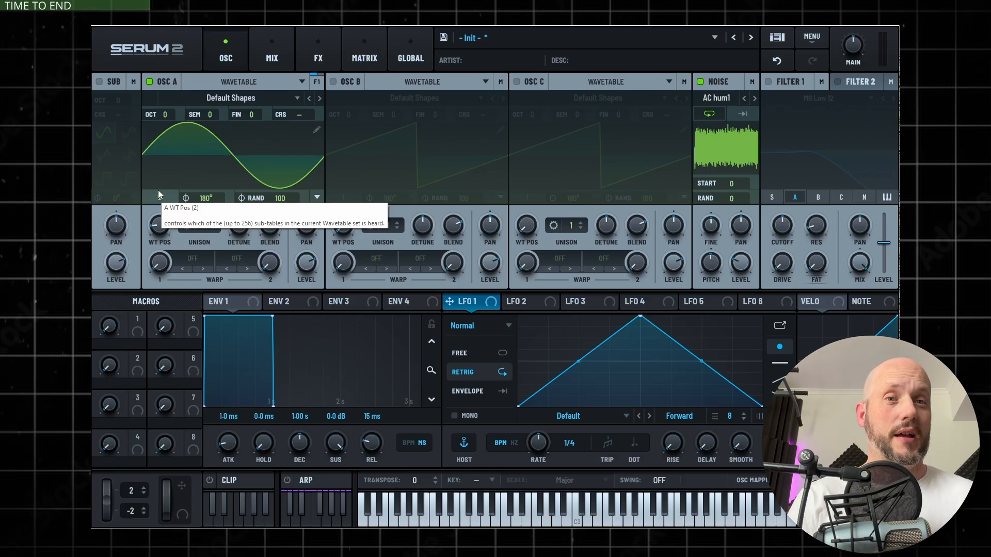
Assign OSC A as the modulation source for the Noise Level and set the modulation amount to about 89% in the matrix
{"action": "right_click", "coordinate": [741, 264]}
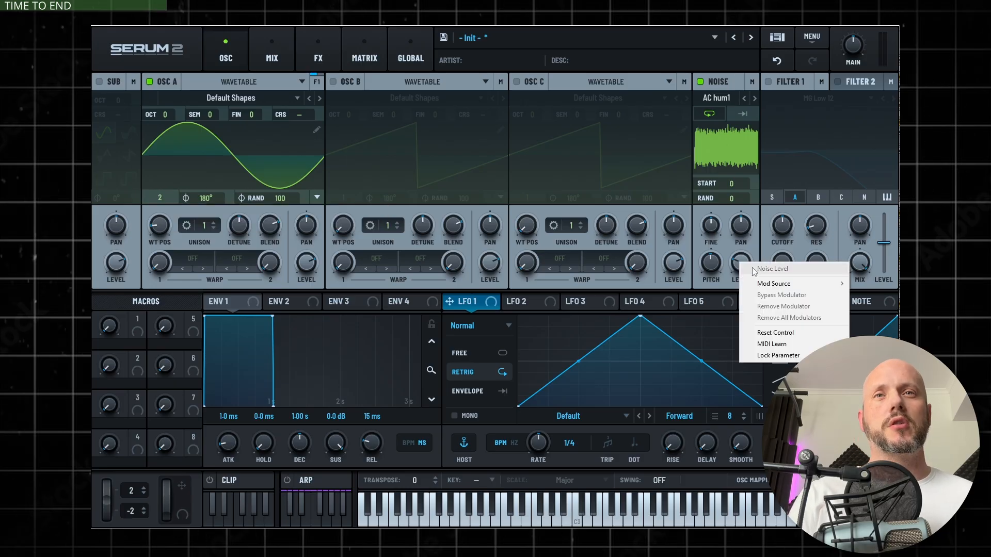
{"action": "mouse_move", "coordinate": [777, 285]}
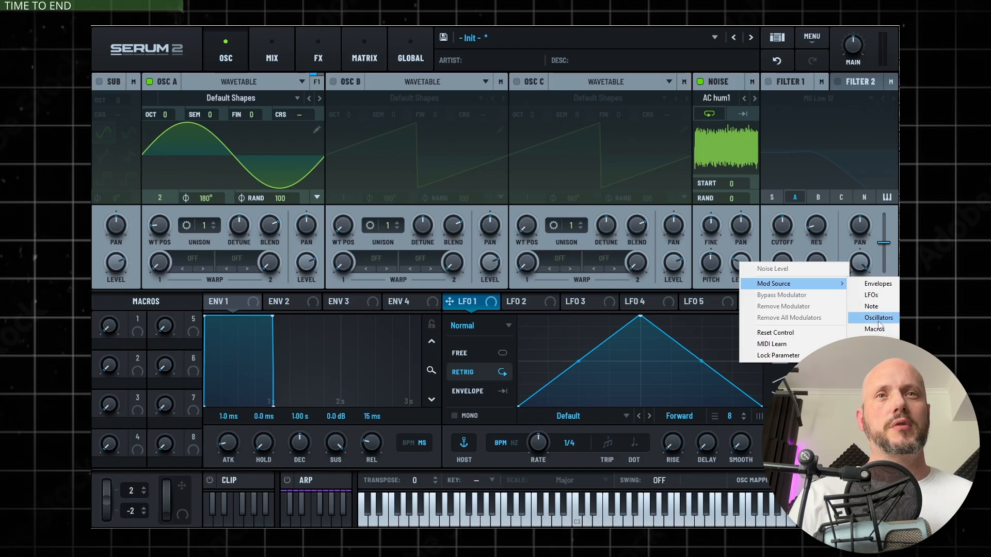
{"action": "mouse_move", "coordinate": [879, 318]}
{"action": "left_click", "coordinate": [799, 329]}
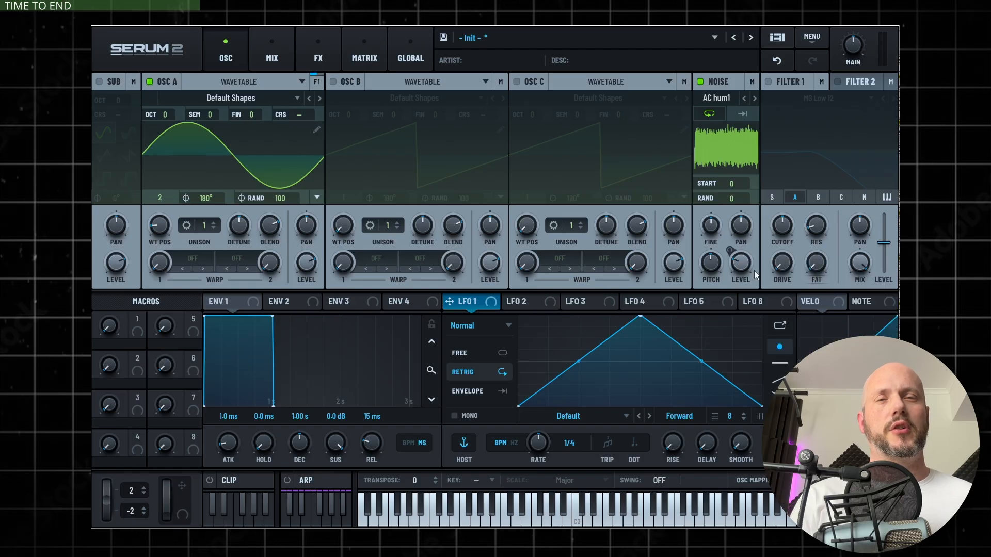
{"action": "left_click", "coordinate": [365, 58]}
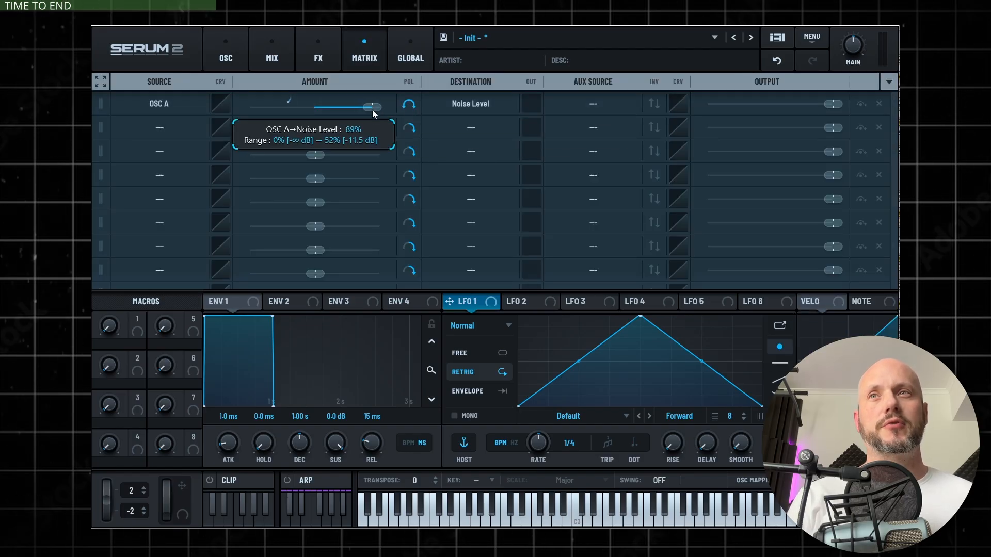
{"action": "left_click", "coordinate": [220, 45]}
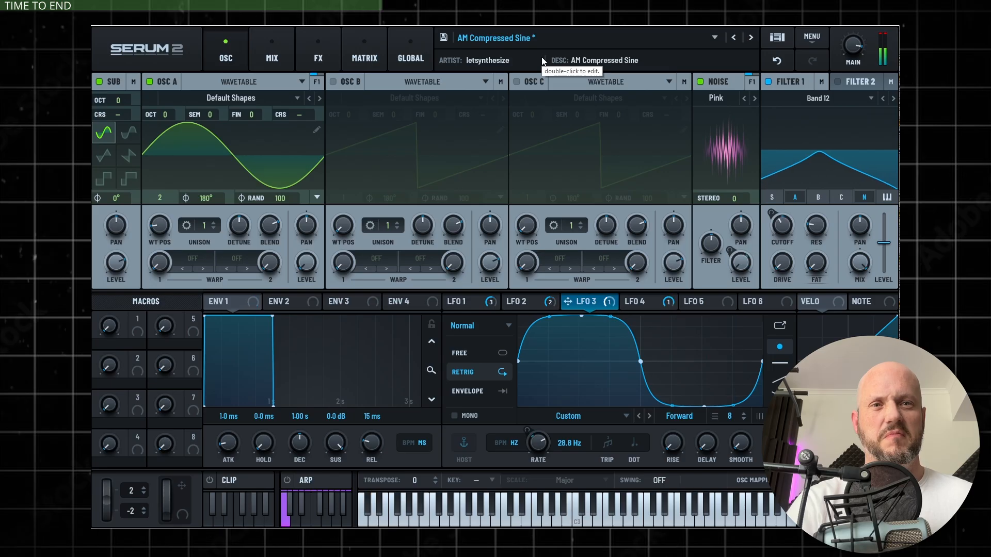
Bypass LFO 3's modulation of the FX 10 filter level in the AM Compressed Sine effects chain, and reactivate it
{"action": "left_click", "coordinate": [317, 58]}
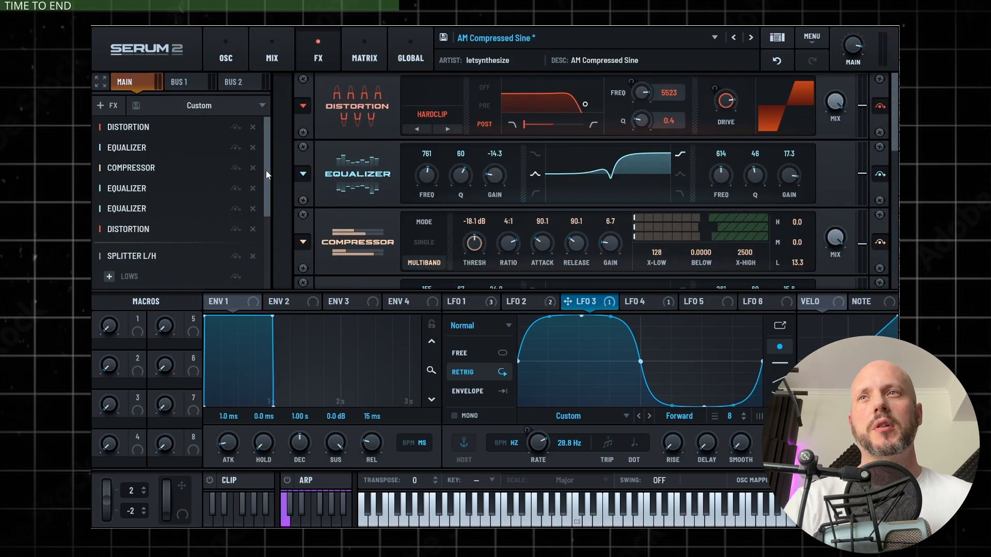
{"action": "left_click_drag", "start_coordinate": [265, 171], "coordinate": [265, 250]}
{"action": "left_click", "coordinate": [139, 135]}
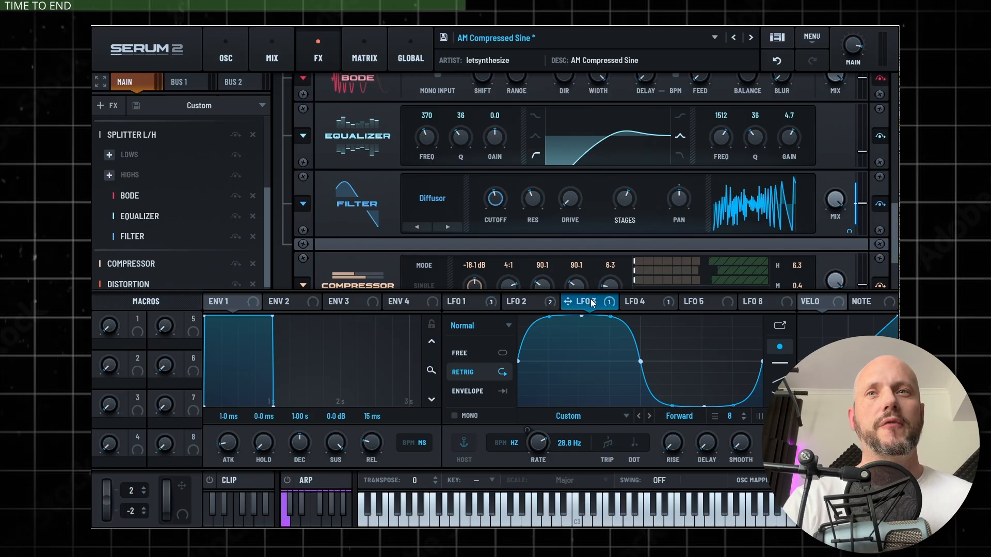
{"action": "left_click", "coordinate": [609, 302]}
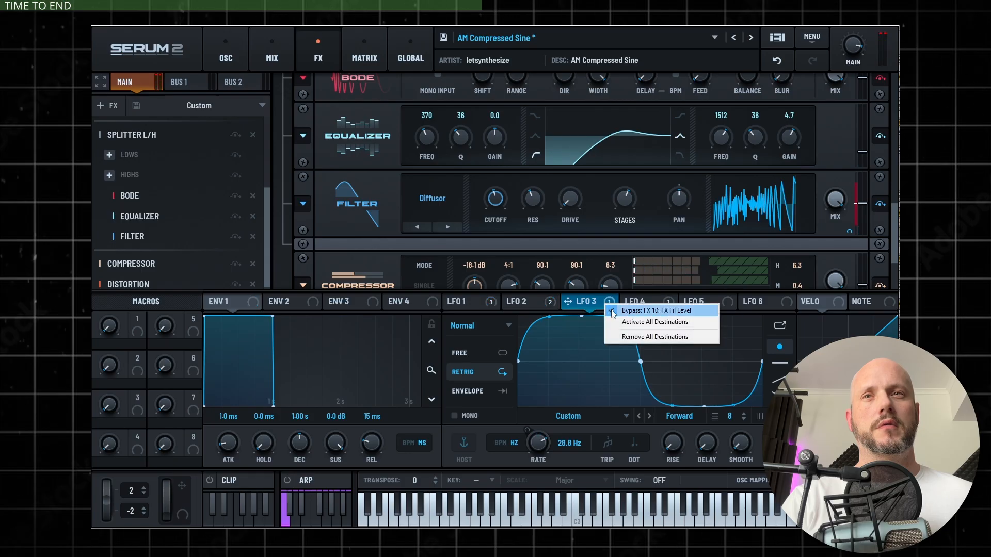
{"action": "left_click", "coordinate": [613, 311]}
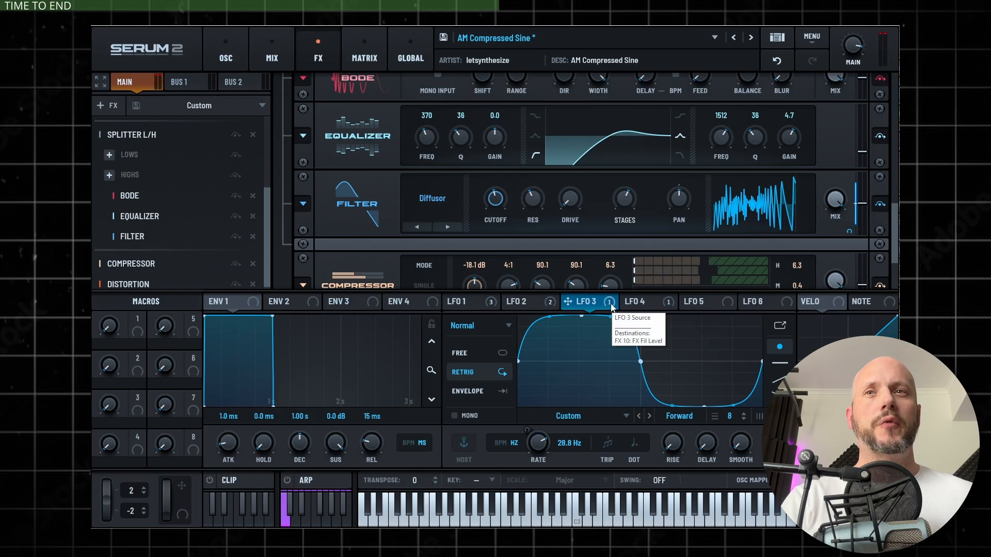
View the LFO 4 shape, return to LFO 3, and bypass Splitter L/H in the main effects chain
{"action": "left_click", "coordinate": [651, 305]}
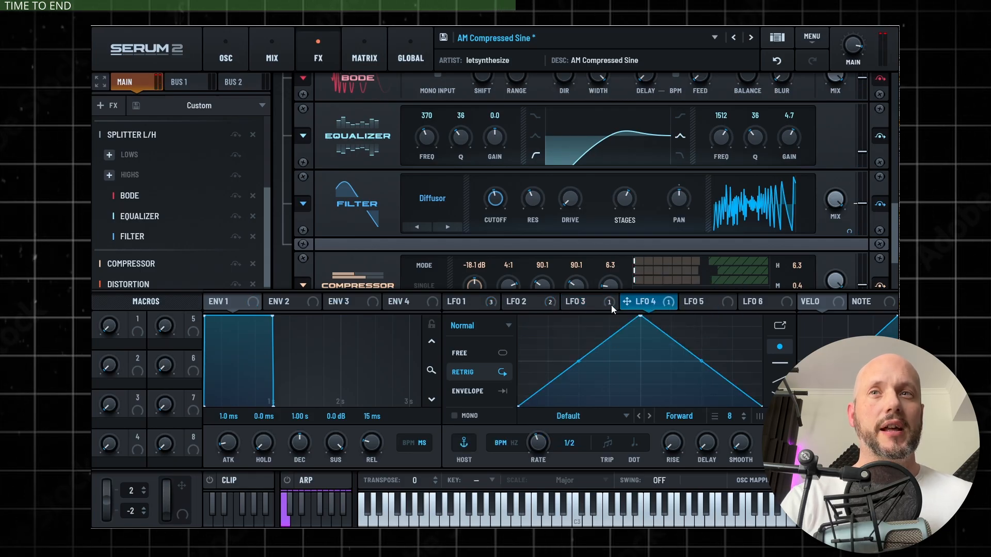
{"action": "left_click", "coordinate": [580, 303]}
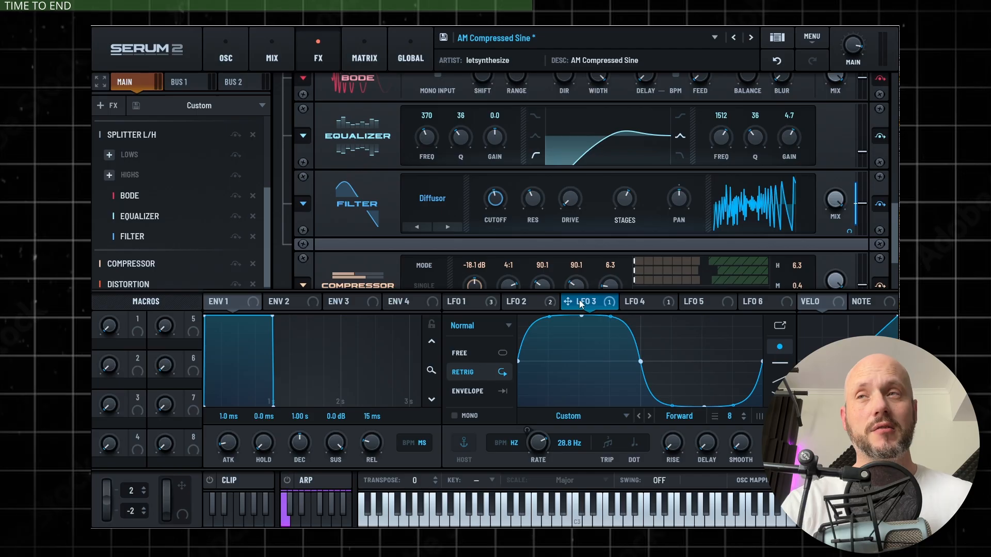
{"action": "left_click", "coordinate": [236, 135]}
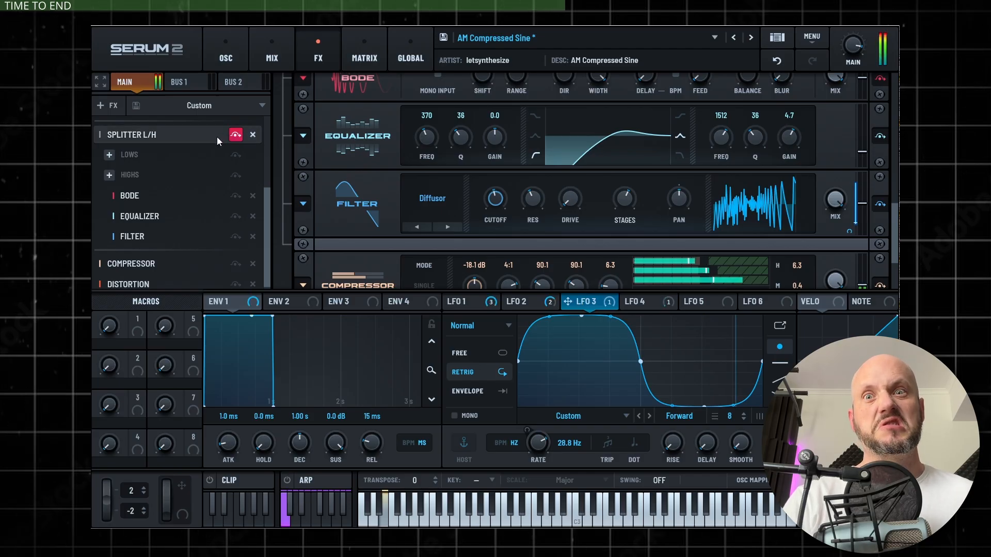
Remove all modulators from the Noise Level, raise the pink noise level, and undo the changes
{"action": "left_click", "coordinate": [225, 56]}
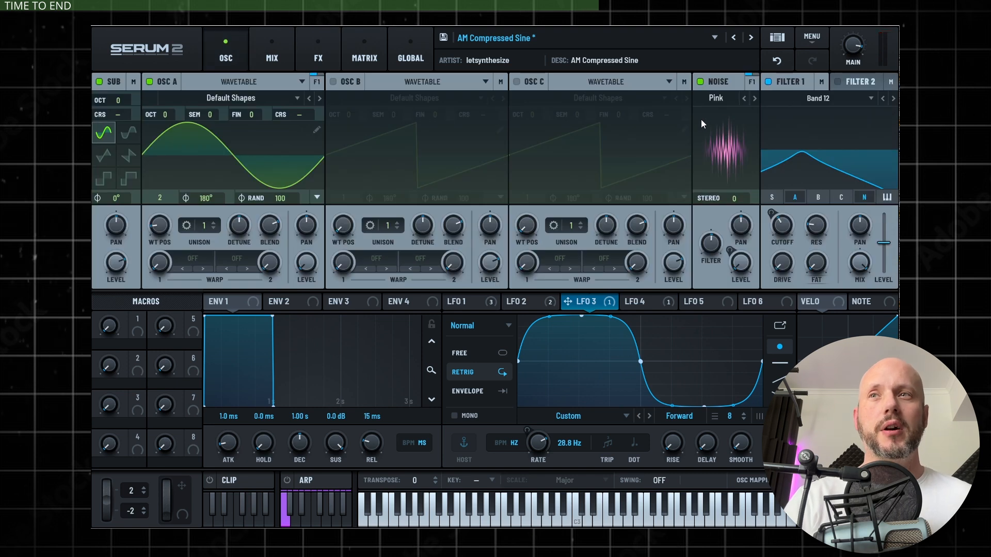
{"action": "right_click", "coordinate": [739, 265]}
{"action": "left_click", "coordinate": [737, 259]}
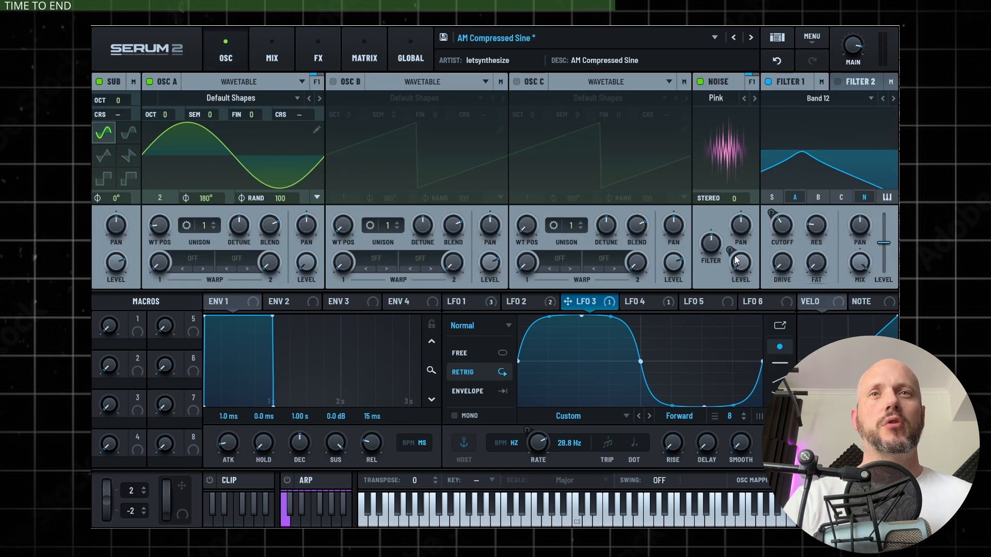
{"action": "right_click", "coordinate": [736, 258]}
{"action": "mouse_move", "coordinate": [779, 281]}
{"action": "mouse_move", "coordinate": [874, 315]}
{"action": "left_click", "coordinate": [813, 328]}
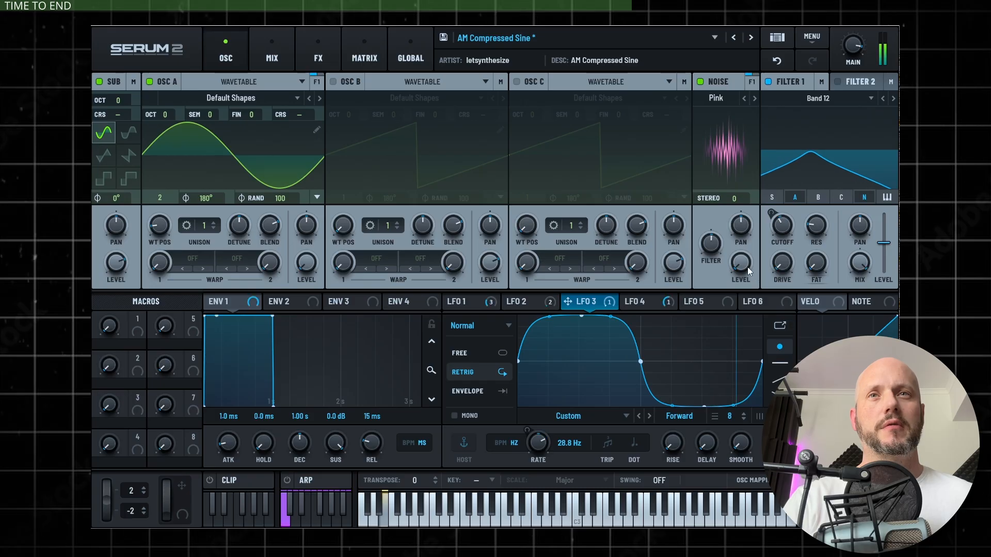
{"action": "left_click_drag", "start_coordinate": [747, 267], "coordinate": [764, 174]}
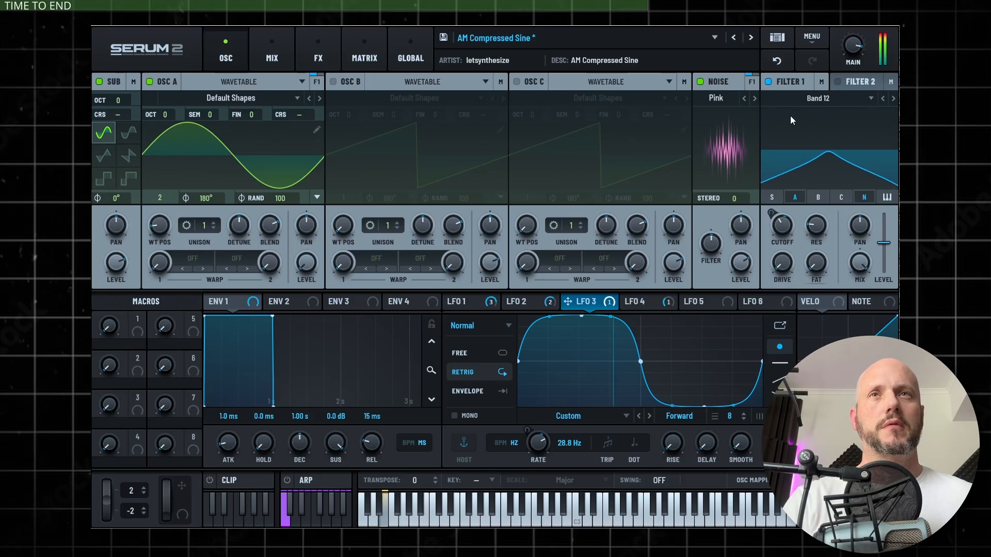
{"action": "left_click", "coordinate": [776, 60]}
Clear the Noise Level's modulators once more, turn up the noise level, and restore the original modulation
{"action": "right_click", "coordinate": [731, 261]}
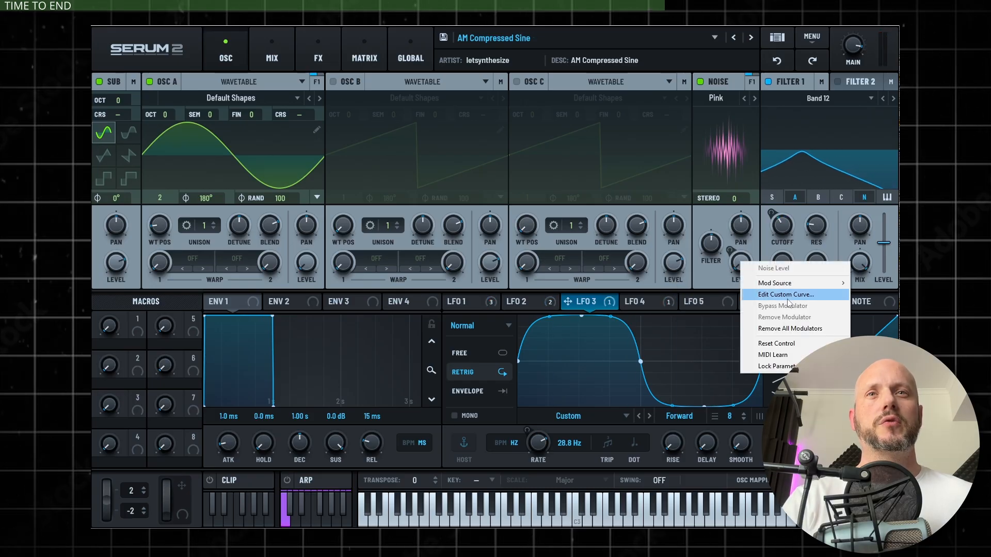
{"action": "left_click", "coordinate": [775, 328]}
{"action": "left_click_drag", "start_coordinate": [741, 271], "coordinate": [756, 166]}
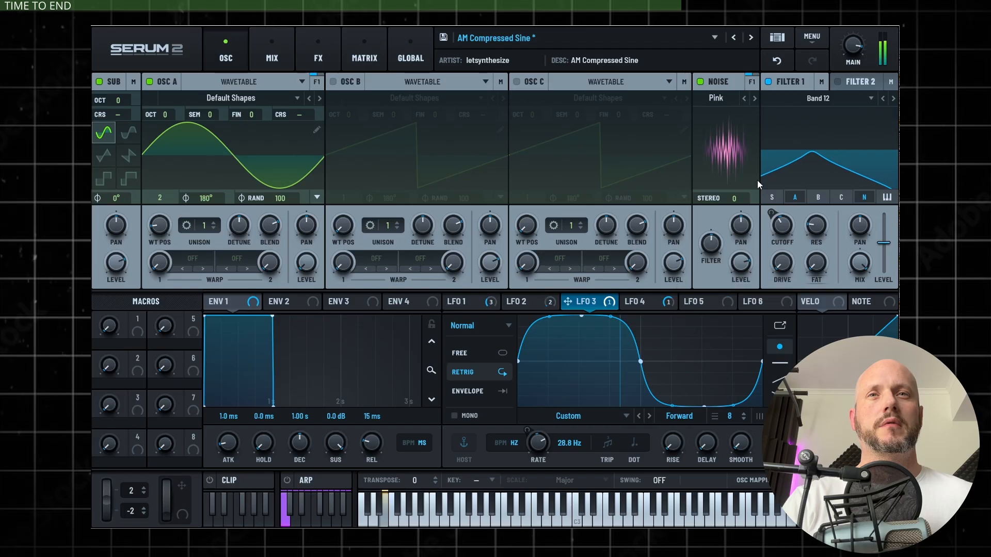
{"action": "right_click", "coordinate": [737, 261]}
{"action": "left_click", "coordinate": [736, 257]}
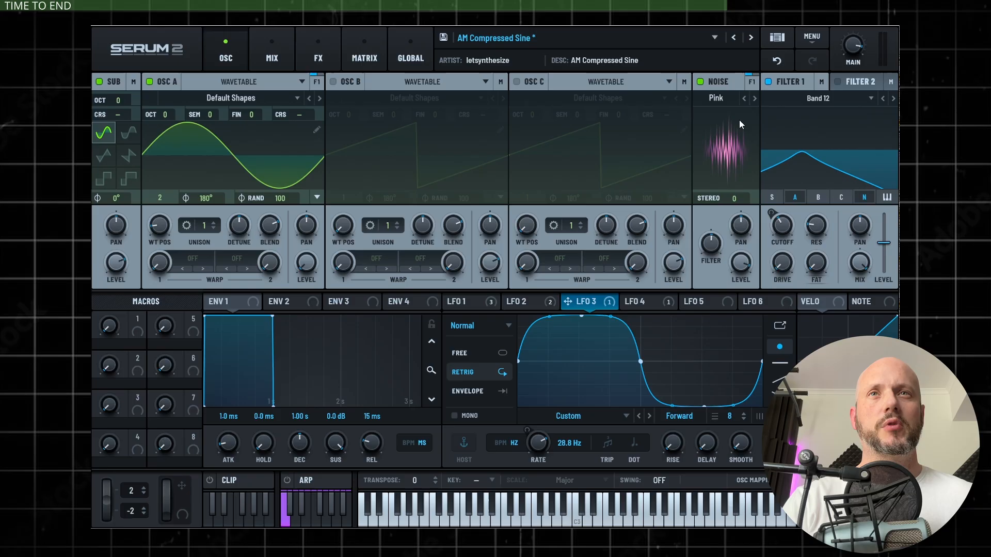
{"action": "left_click", "coordinate": [776, 61]}
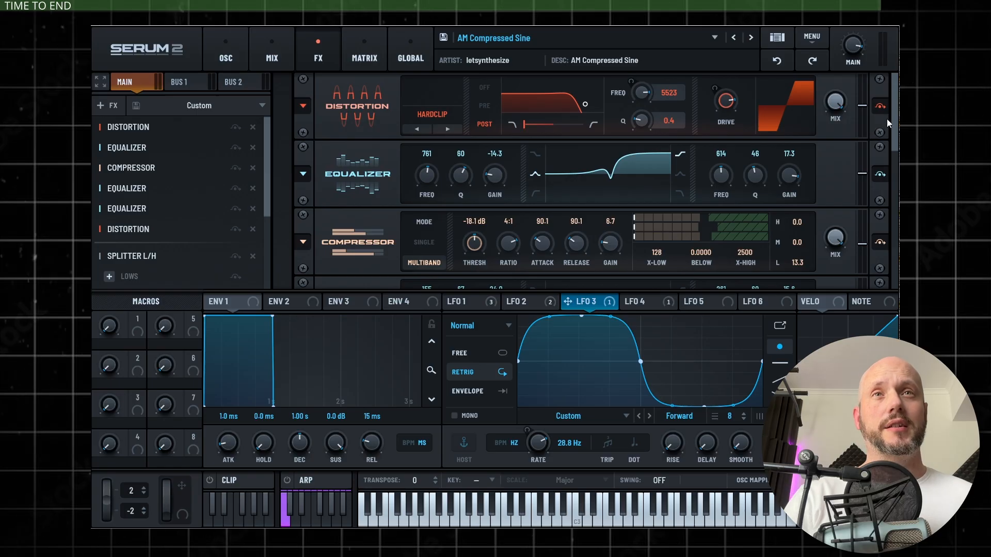
Bypass the equalizer directly after the first compressor in the main effects chain and examine the remaining effects
{"action": "left_click_drag", "start_coordinate": [894, 124], "coordinate": [881, 183]}
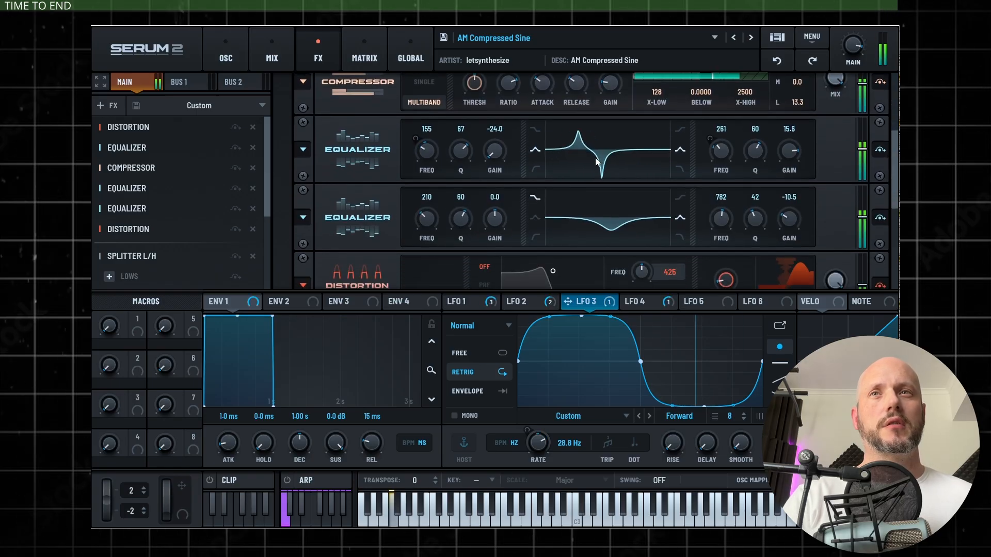
{"action": "left_click", "coordinate": [881, 149]}
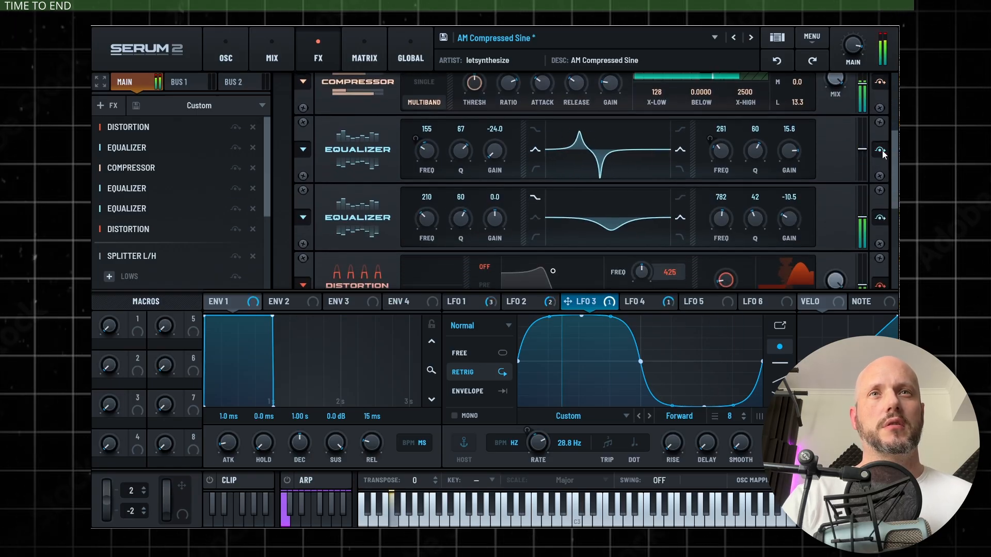
{"action": "scroll", "coordinate": [593, 181], "scroll_direction": "down", "scroll_amount": 5}
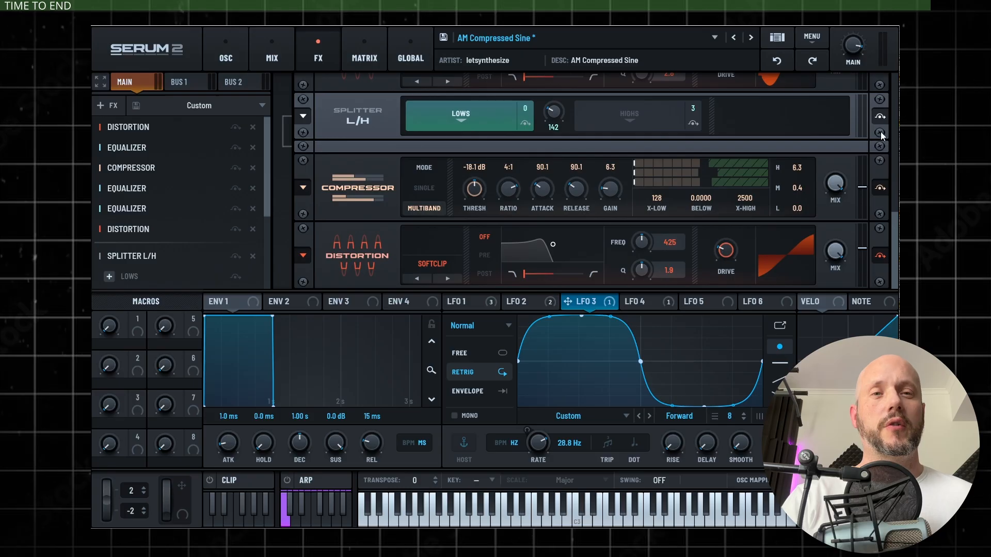
{"action": "scroll", "coordinate": [162, 275], "scroll_direction": "down", "scroll_amount": 4}
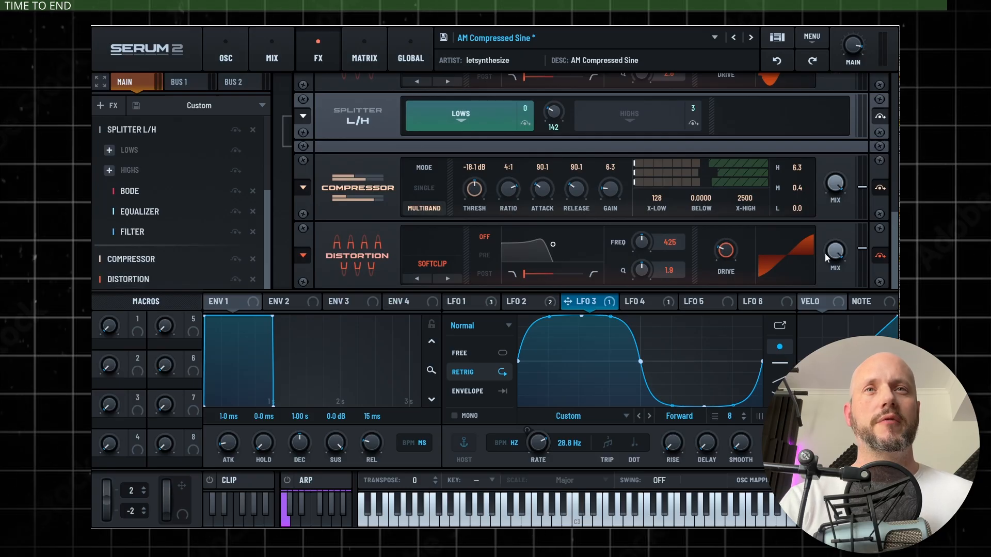